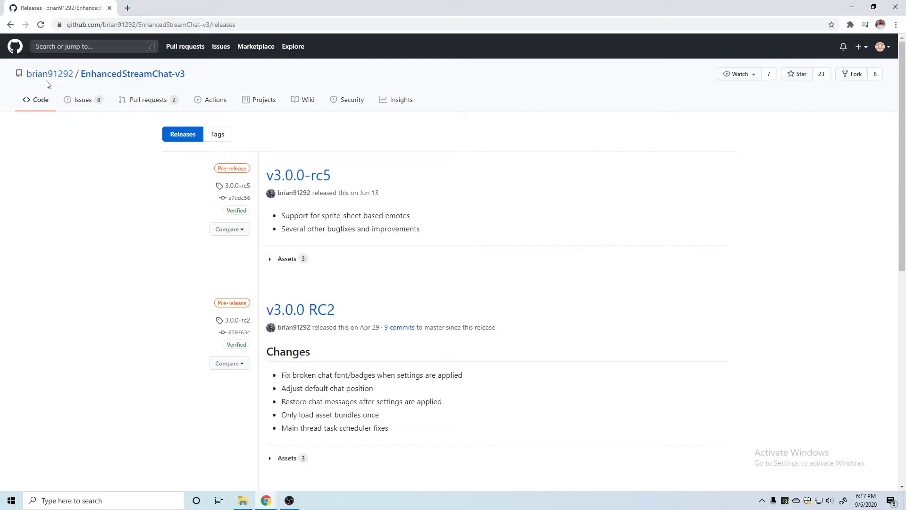
Open the v3.0.0-rc5 release from the EnhancedStreamChat-v3 Releases list
scroll(338, 184, "down", 1)
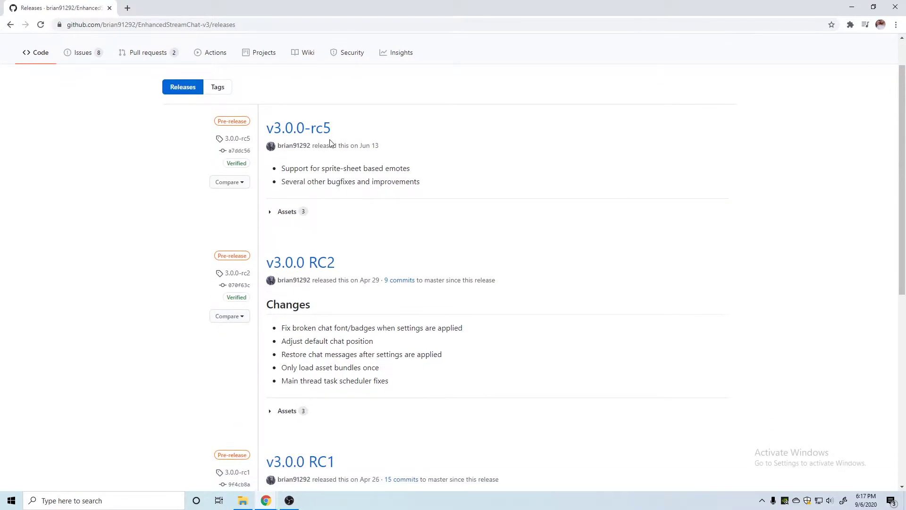
left_click(315, 135)
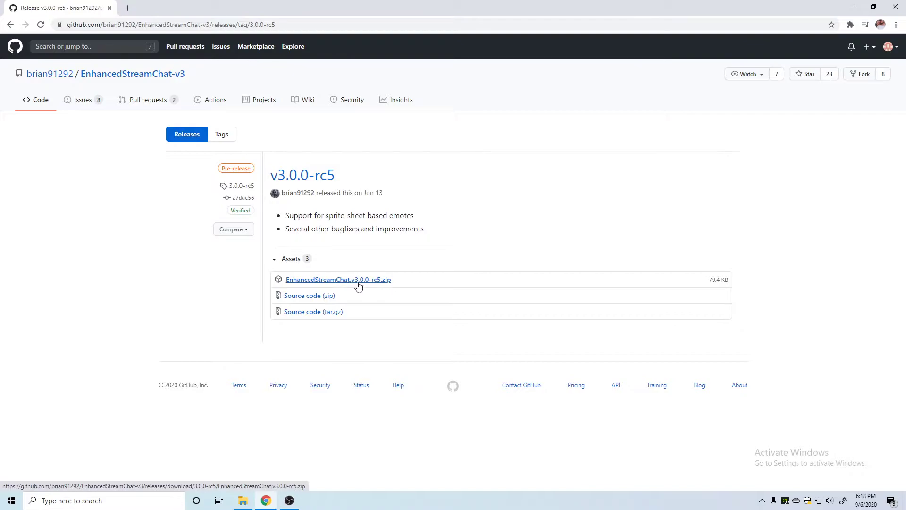
Download EnhancedStreamChat.v3.0.0-rc5.zip and show it in its folder
left_click(358, 285)
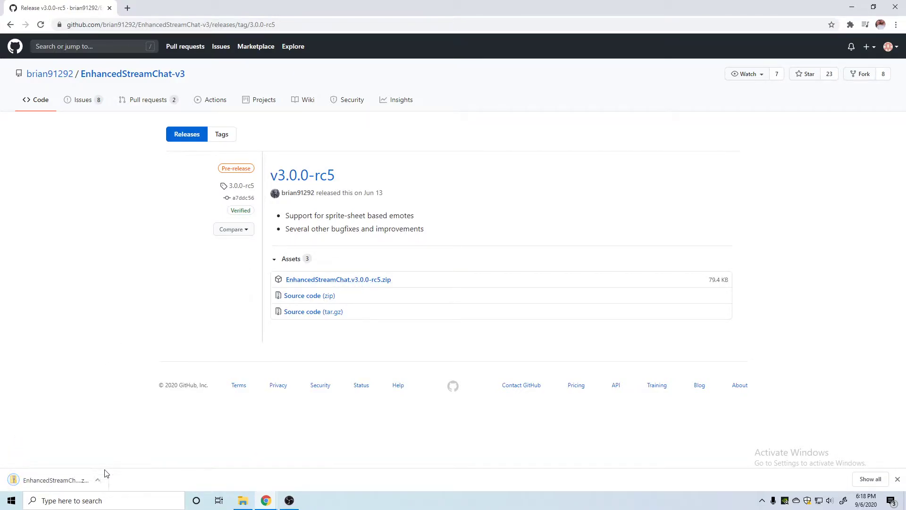
left_click(98, 480)
left_click(120, 447)
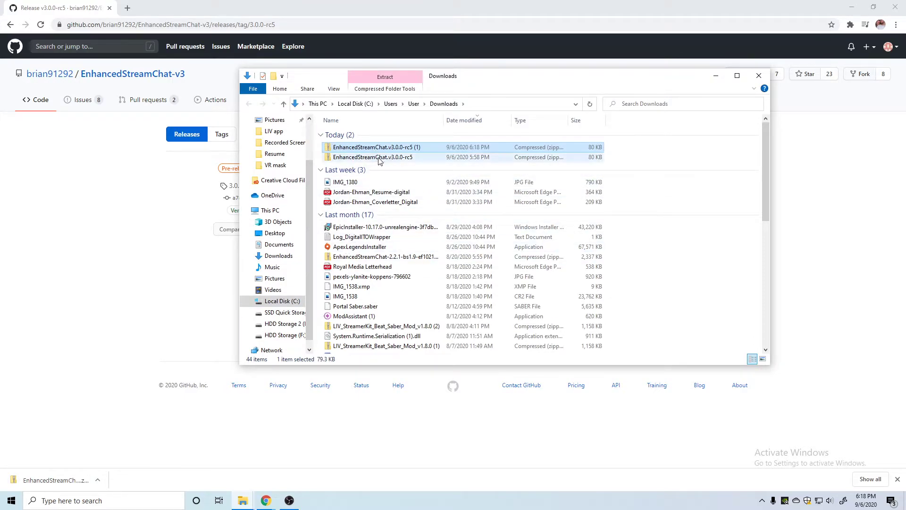
Select EnhancedStreamChat.dll in the zip's Plugins folder, then go to HDD Storage (F:)
double_click(379, 159)
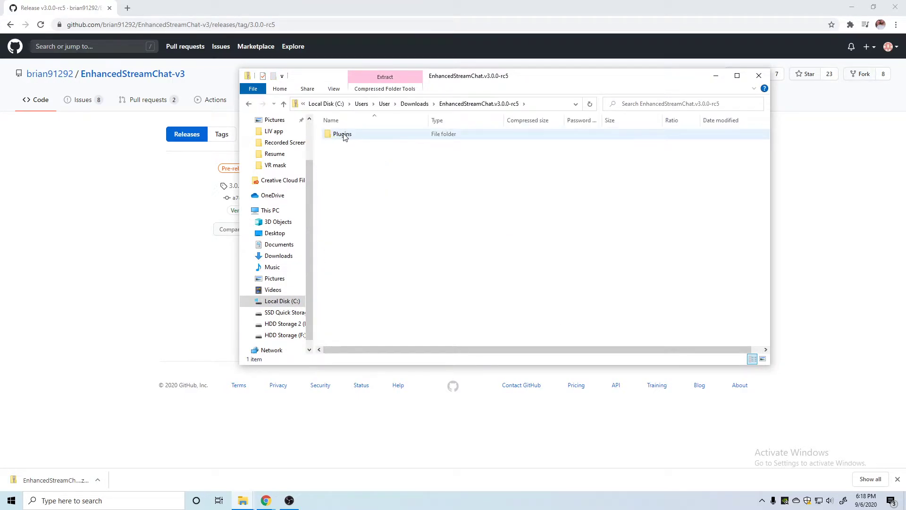
double_click(343, 135)
left_click(343, 134)
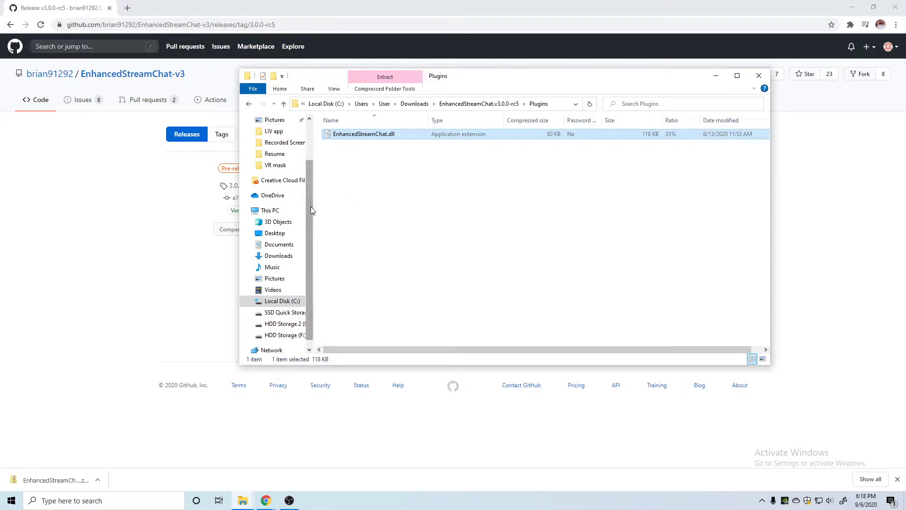
scroll(286, 325, "down", 1)
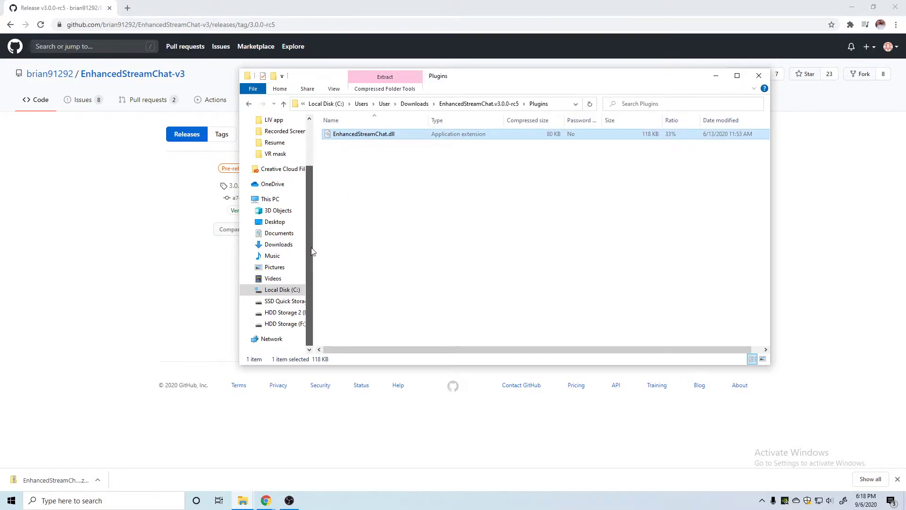
left_click(286, 324)
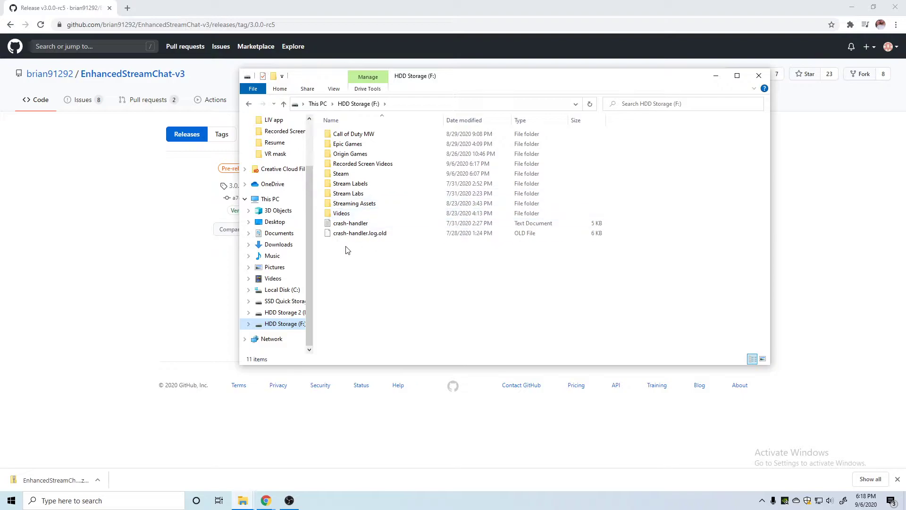
Paste EnhancedStreamChat.dll into F:\Steam\steamapps\common\Beat Saber\Plugins, replacing the old copy
double_click(359, 173)
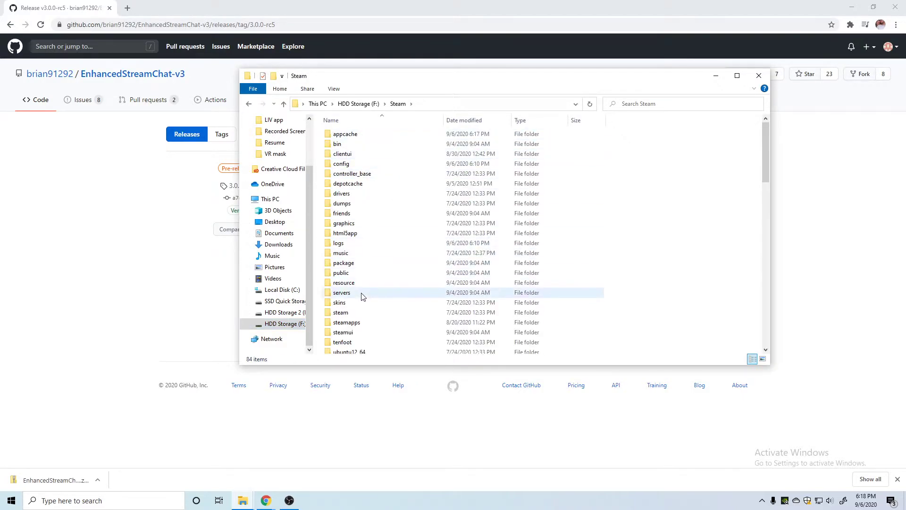
double_click(364, 323)
double_click(374, 138)
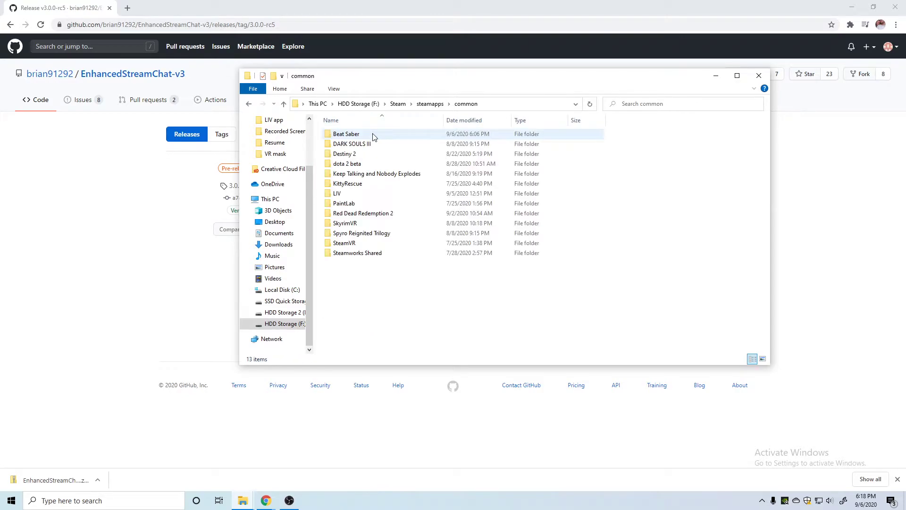
double_click(372, 135)
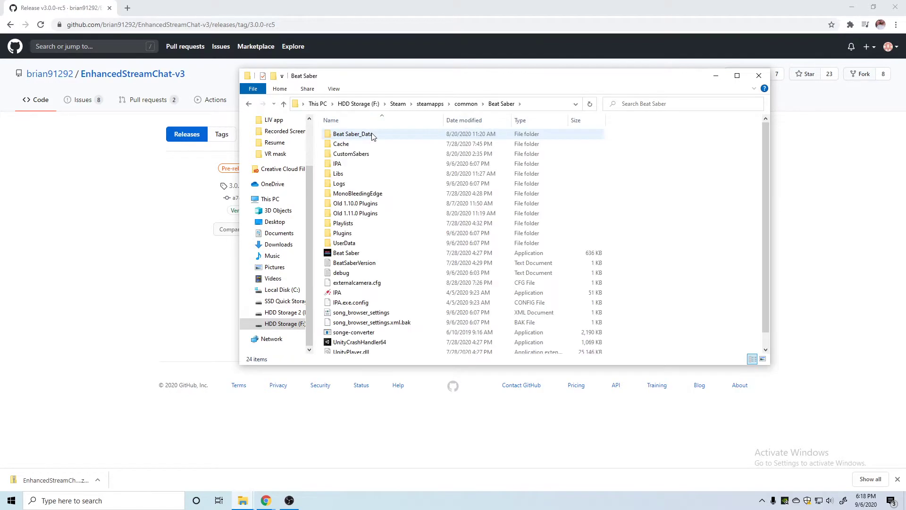
double_click(361, 234)
key("ctrl+v")
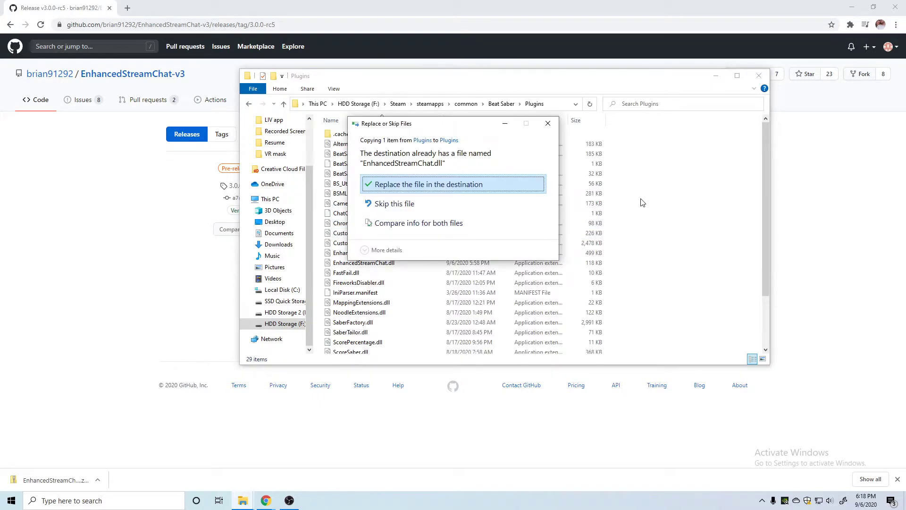
left_click(403, 189)
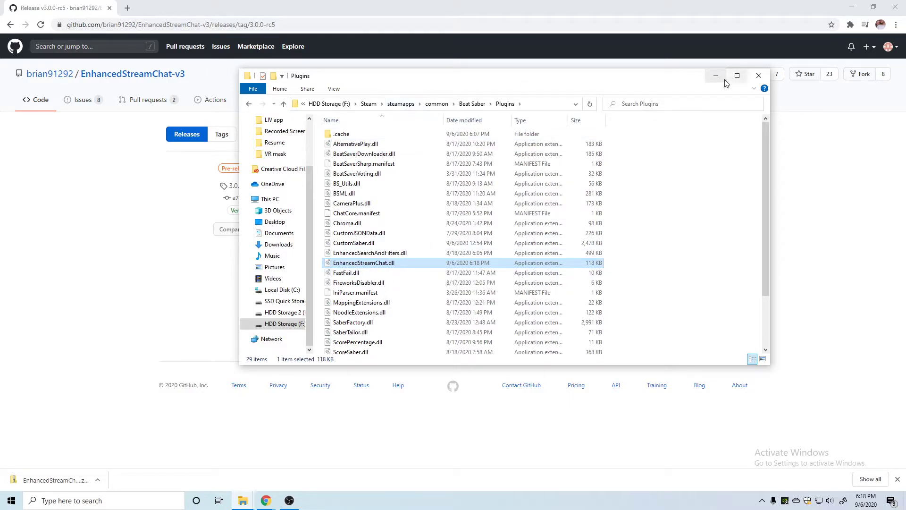
Search Windows for 'modassist' and launch ModAssistant.exe
left_click(90, 500)
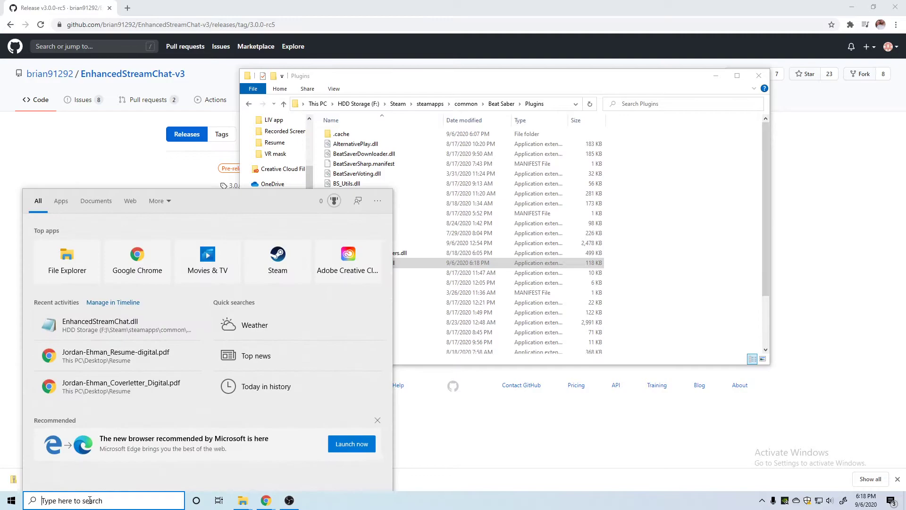
type("modassist")
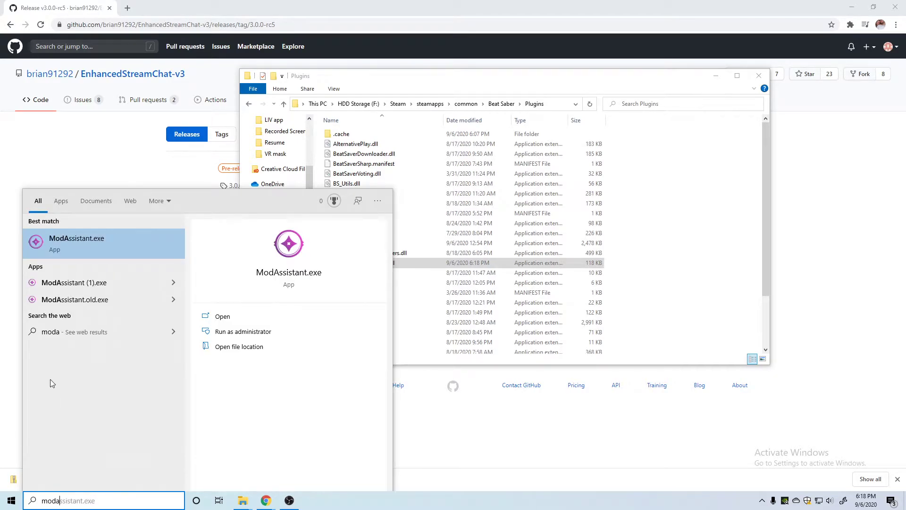
left_click(94, 240)
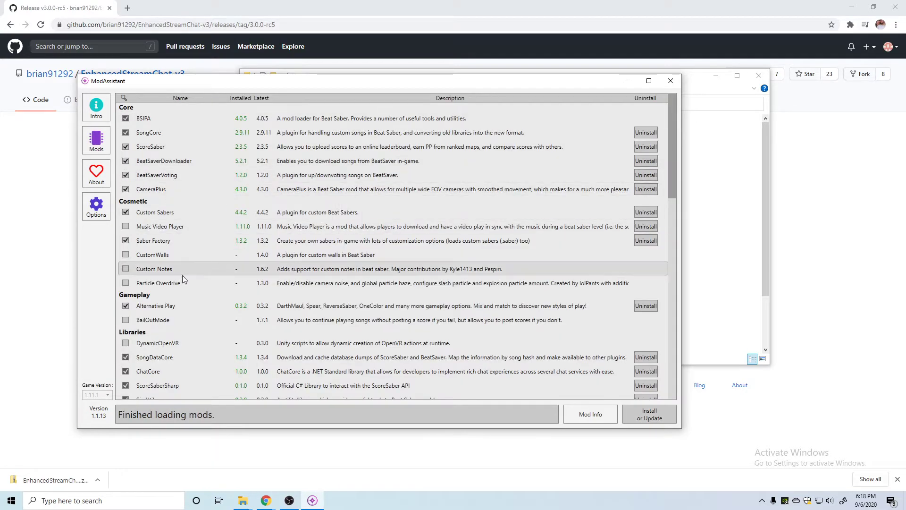
Tick ChatCore under Libraries, install the checked mods, and dismiss the virus protection notice
scroll(184, 276, "down", 2)
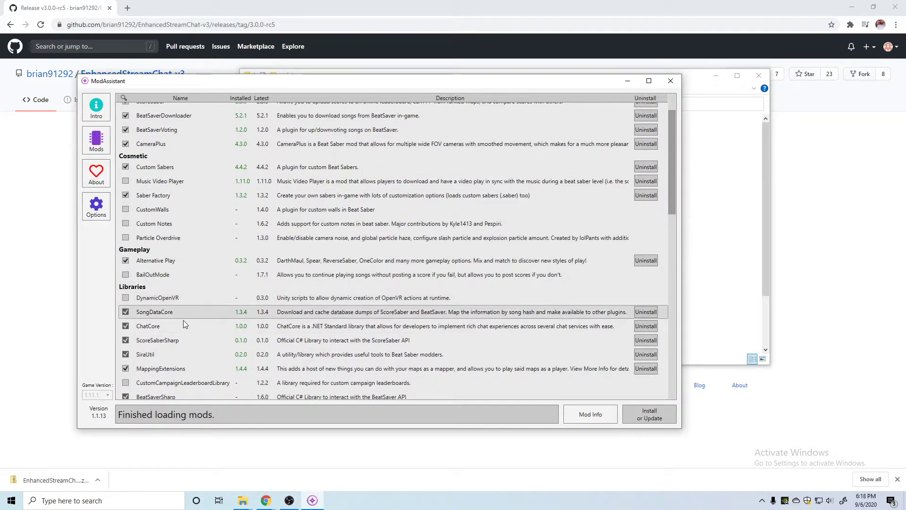
left_click(127, 329)
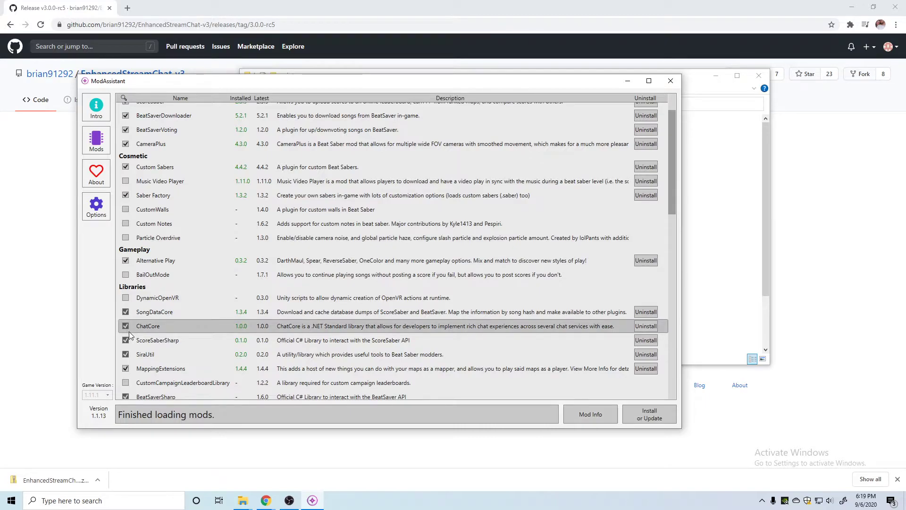
left_click(649, 418)
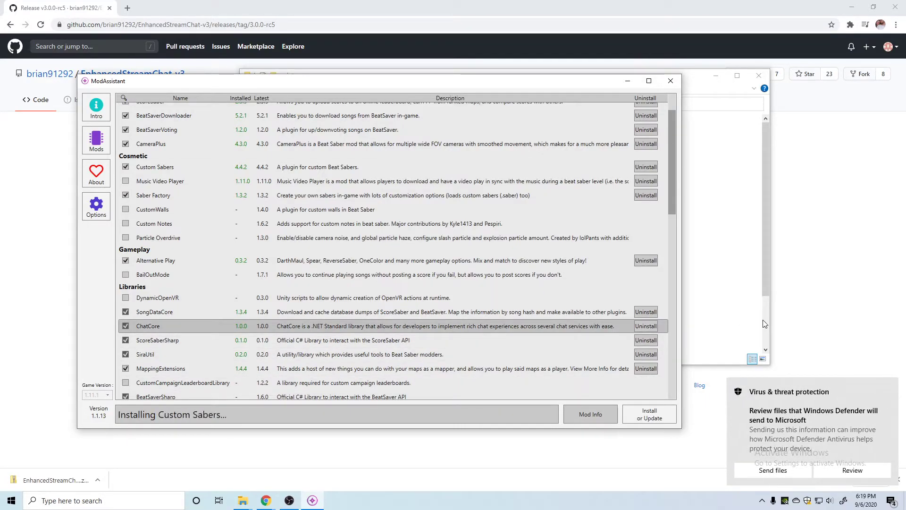
left_click(889, 386)
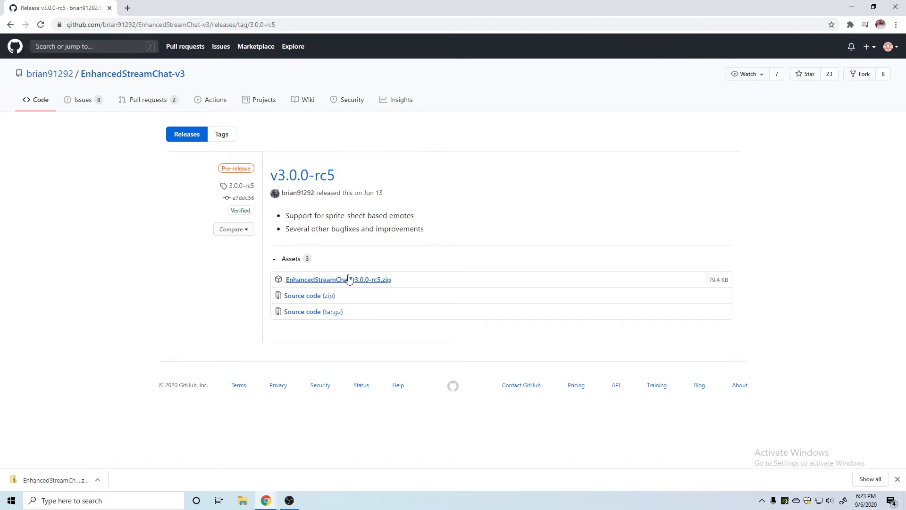
left_click(127, 8)
type("http://localhost:8338/")
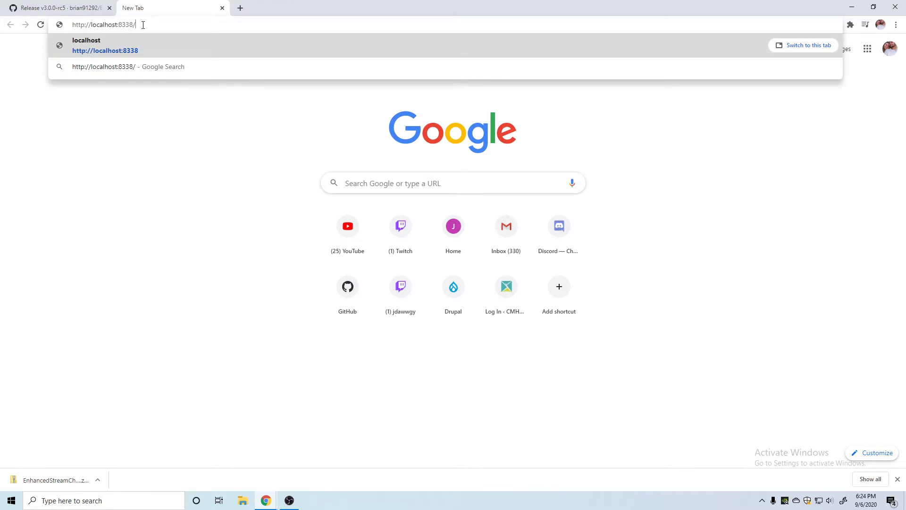
key("Return")
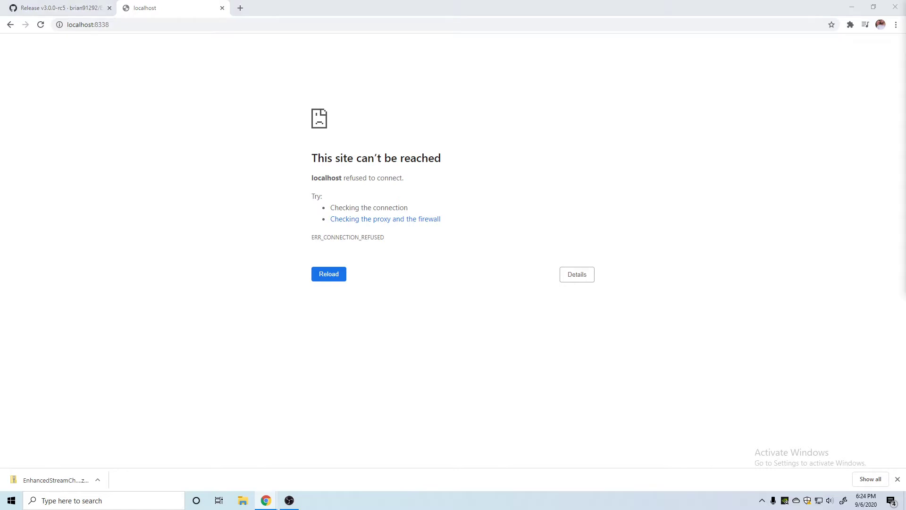
Dock the ChatCore Settings window, add a new Twitch Channel entry and start editing it
left_click_drag(603, 76, 376, 19)
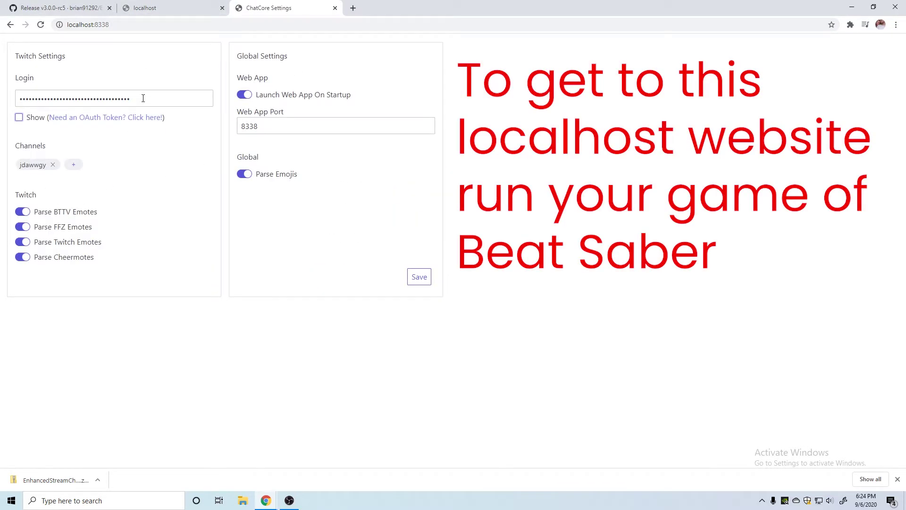
left_click_drag(143, 98, 1, 105)
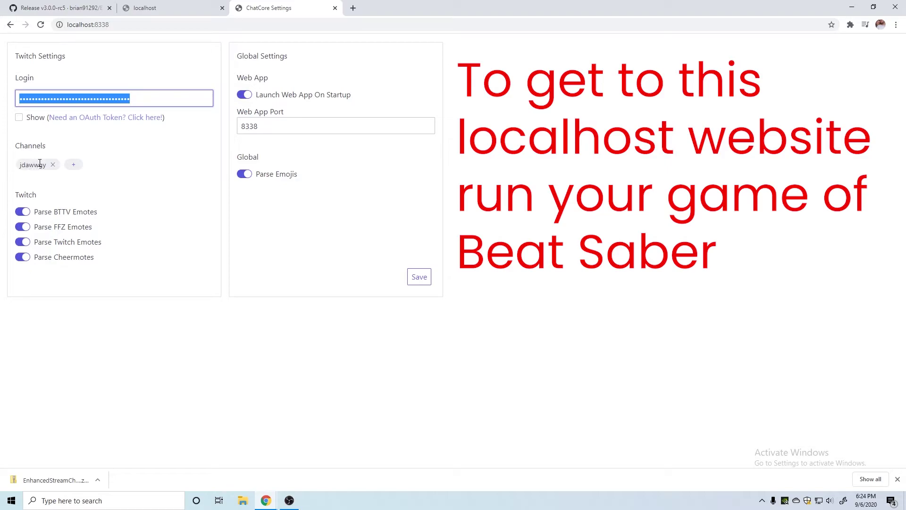
left_click(73, 164)
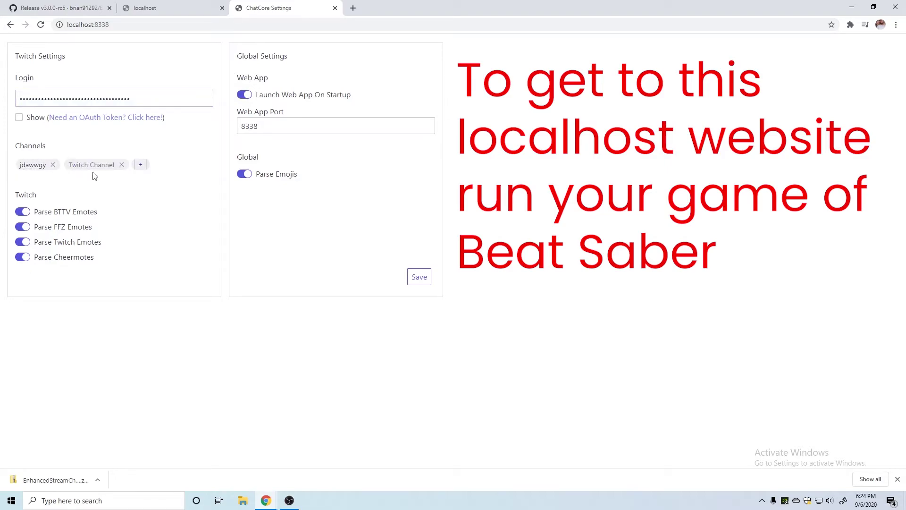
left_click(98, 164)
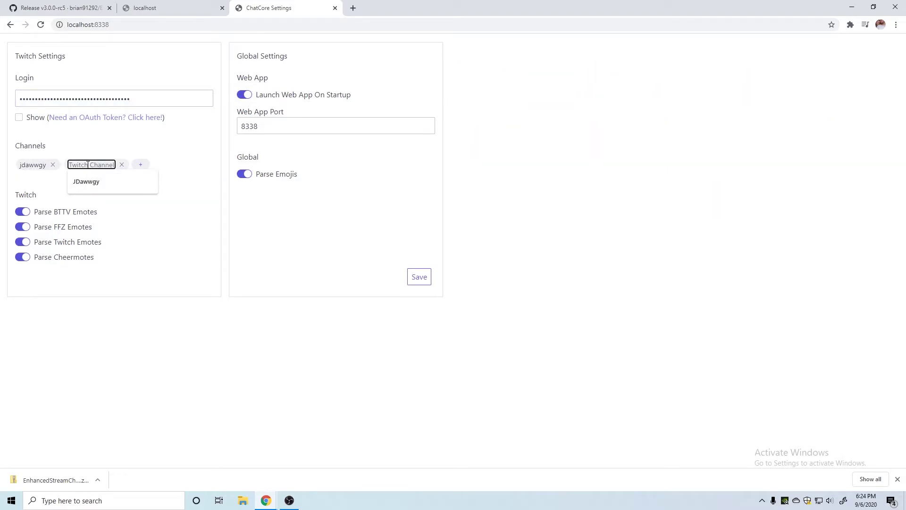
Generate a Twitch chat OAuth password with Connect and select it for copying
left_click(85, 118)
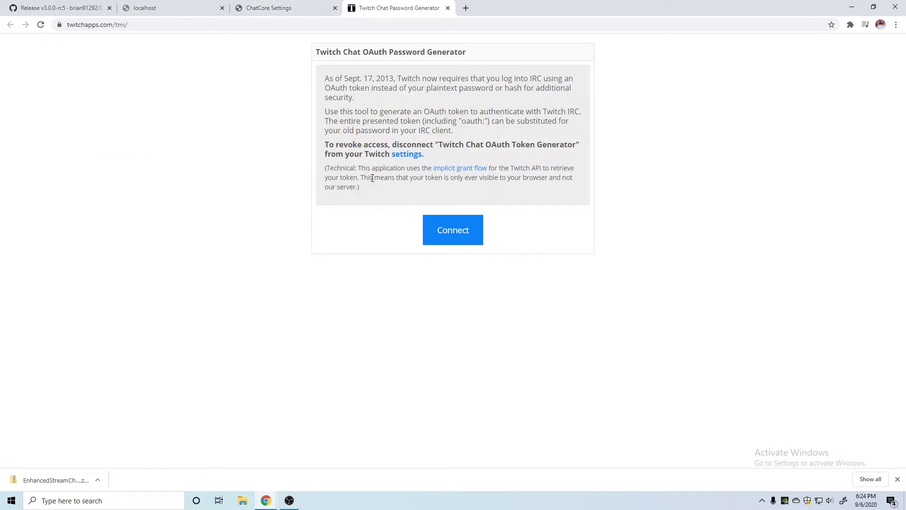
left_click(463, 236)
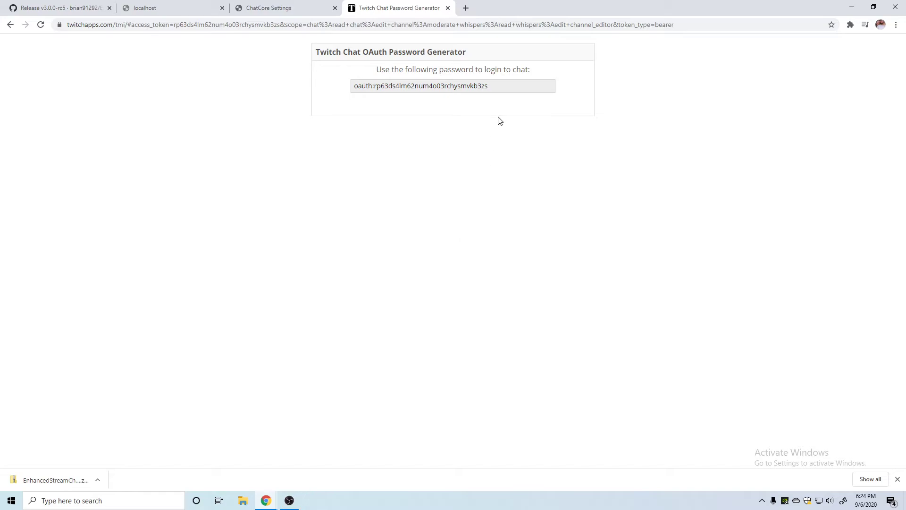
left_click(499, 89)
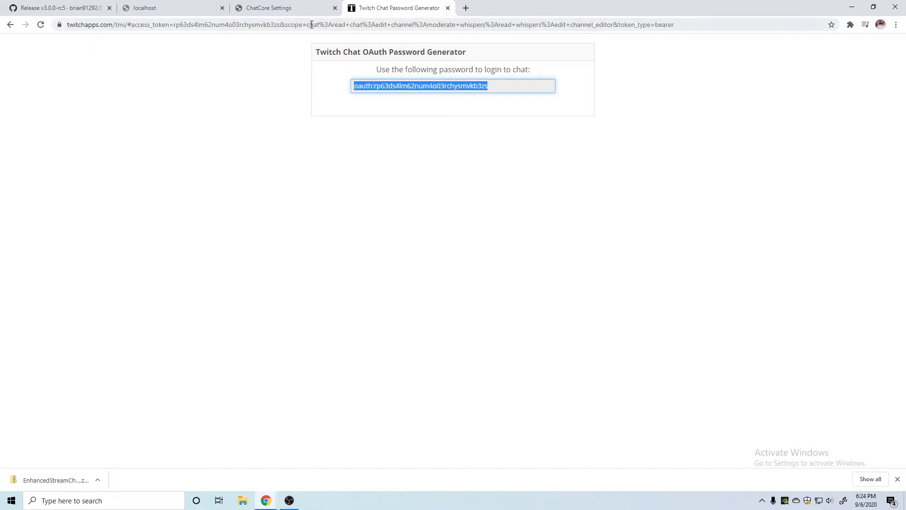
left_click(276, 9)
Paste the new OAuth password over the old Login token and save
double_click(136, 103)
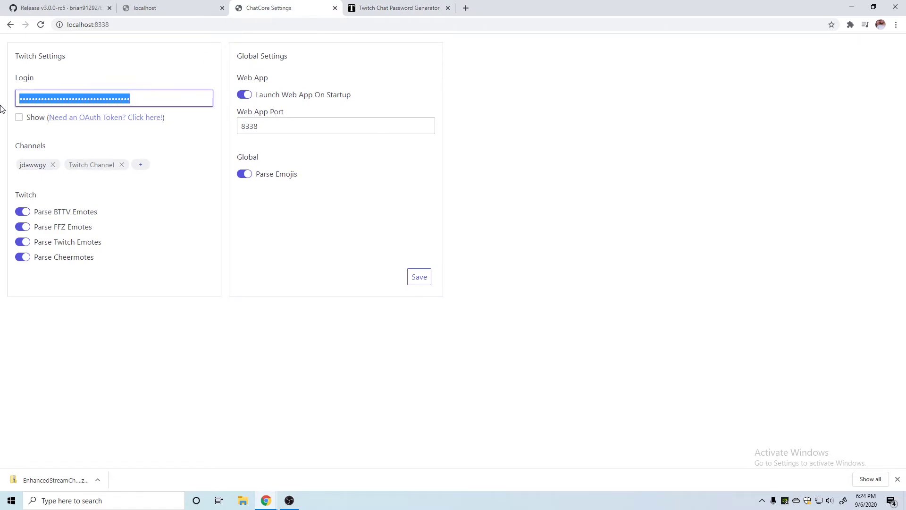
key("ctrl+v")
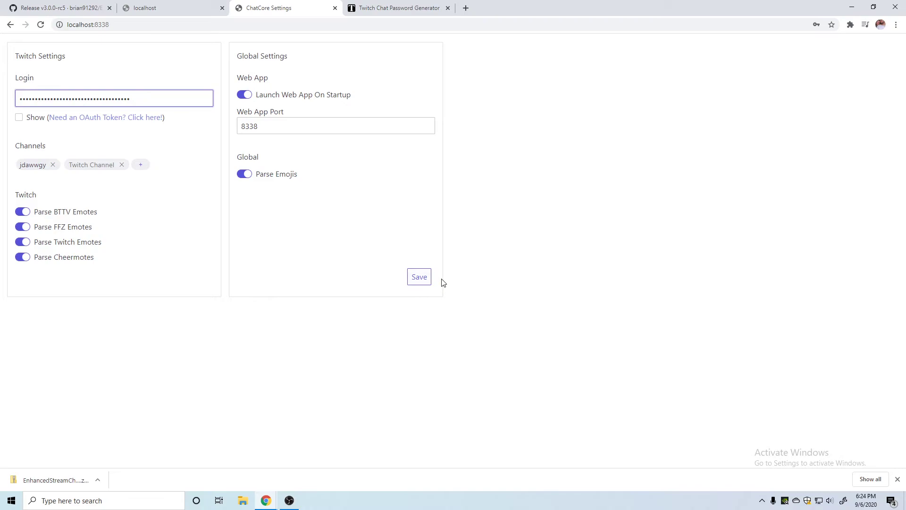
left_click(427, 278)
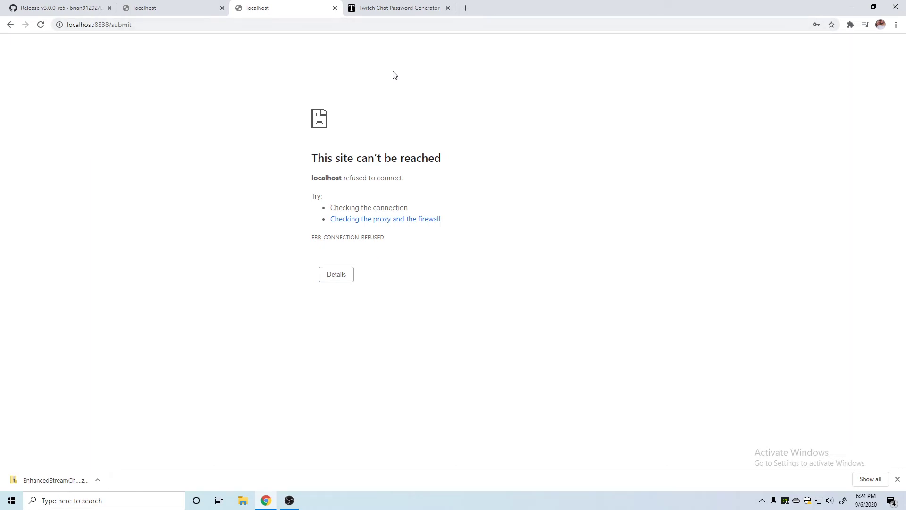
Close the localhost submit, Twitch token generator and remaining localhost tabs
left_click(335, 8)
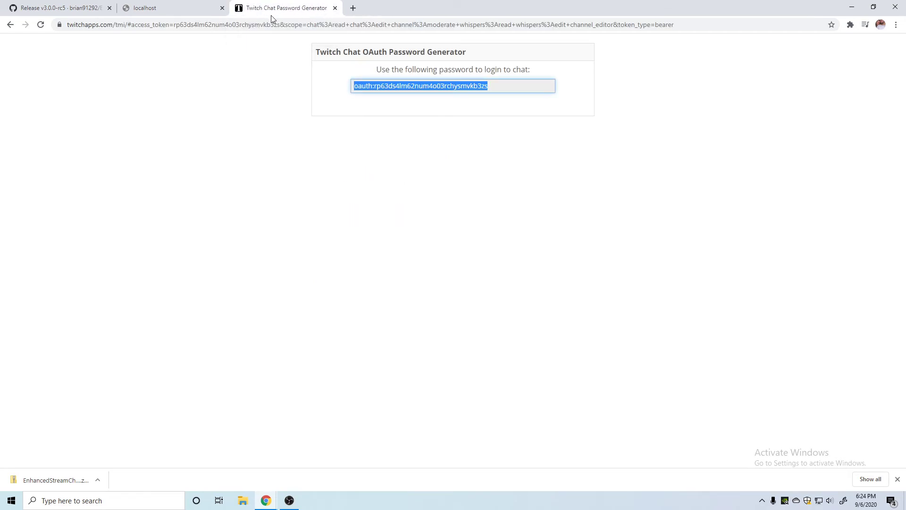
left_click(335, 8)
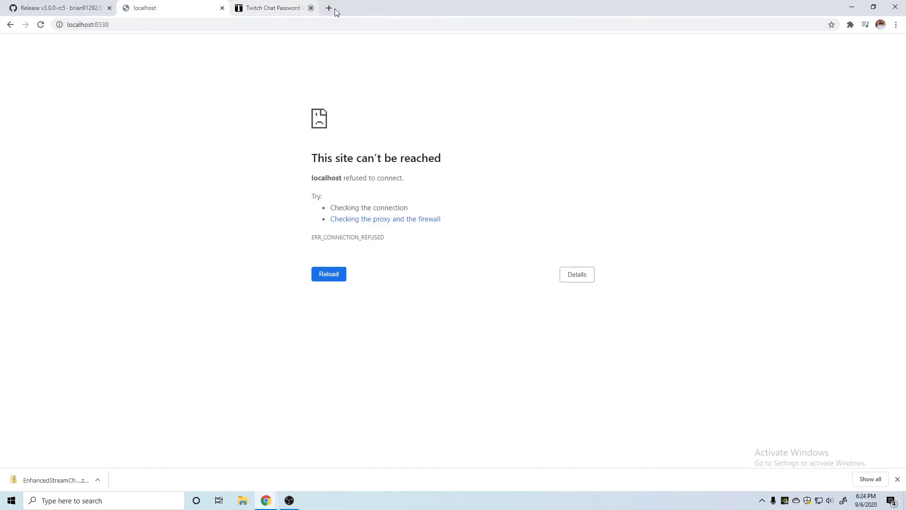
left_click(222, 8)
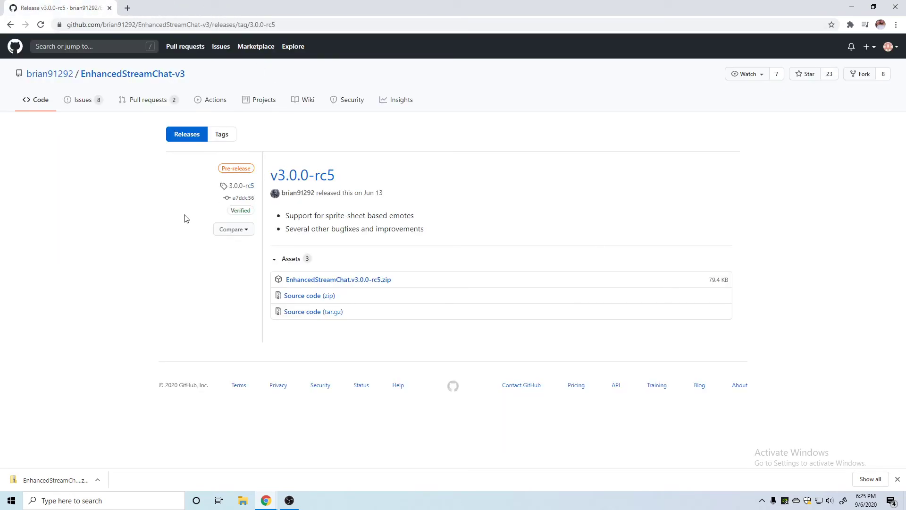